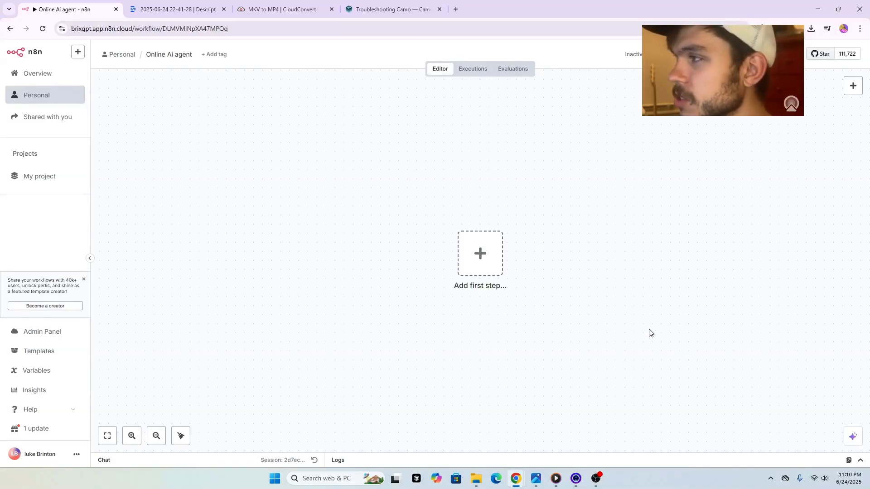
Step: Add an On chat message trigger as the first node of the empty workflow, keeping its default parameters
{"action": "left_click", "coordinate": [853, 85]}
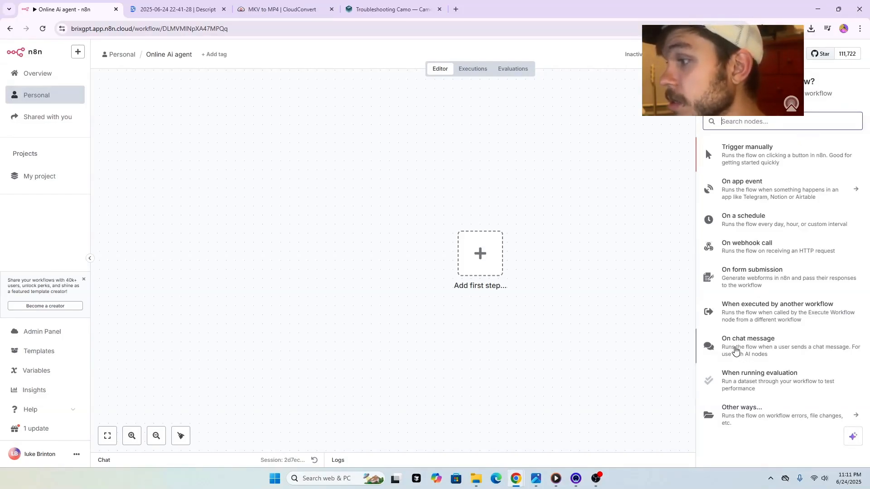
{"action": "left_click", "coordinate": [736, 351]}
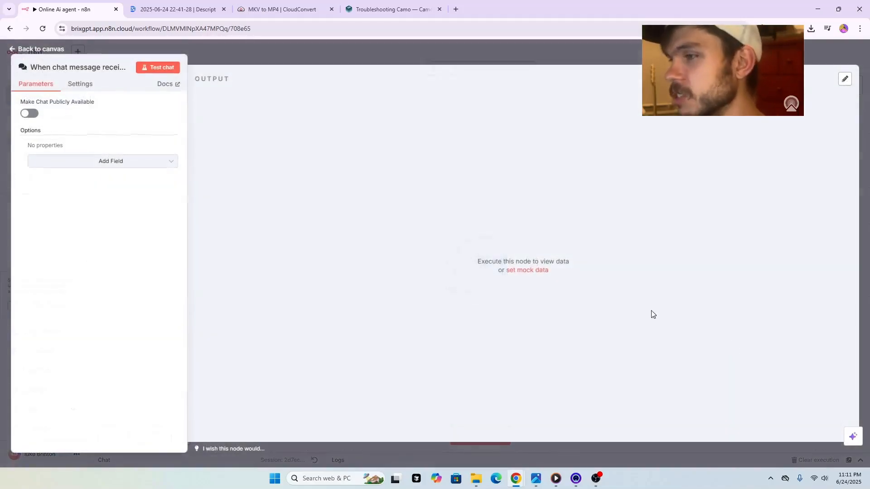
{"action": "left_click", "coordinate": [247, 57]}
{"action": "left_click", "coordinate": [532, 303]}
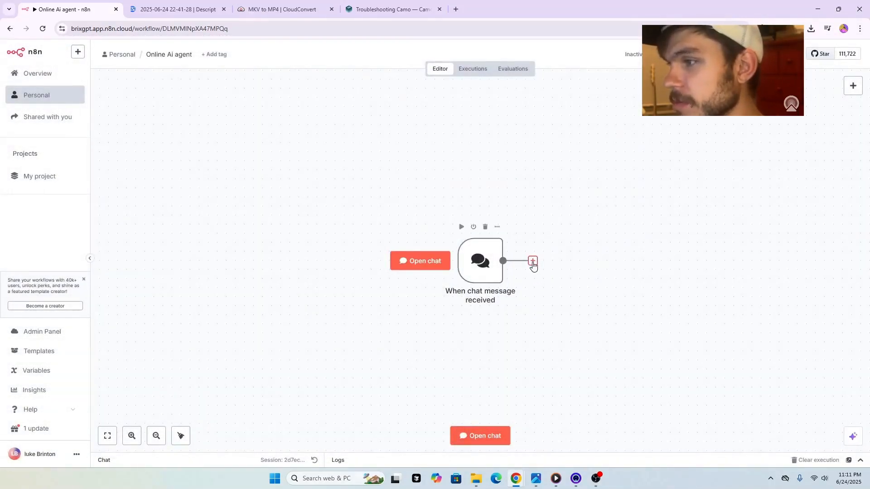
Step: Add an AI Agent node connected to the output of the chat message trigger
{"action": "left_click", "coordinate": [533, 262]}
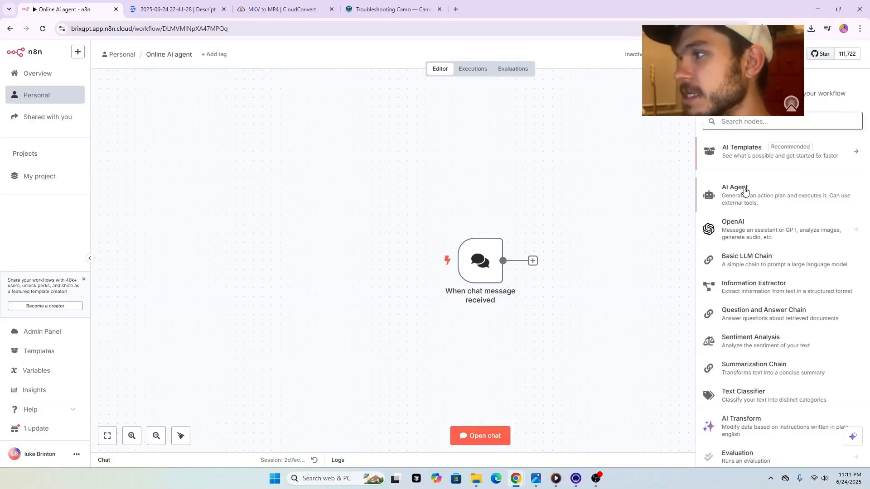
{"action": "left_click", "coordinate": [750, 198]}
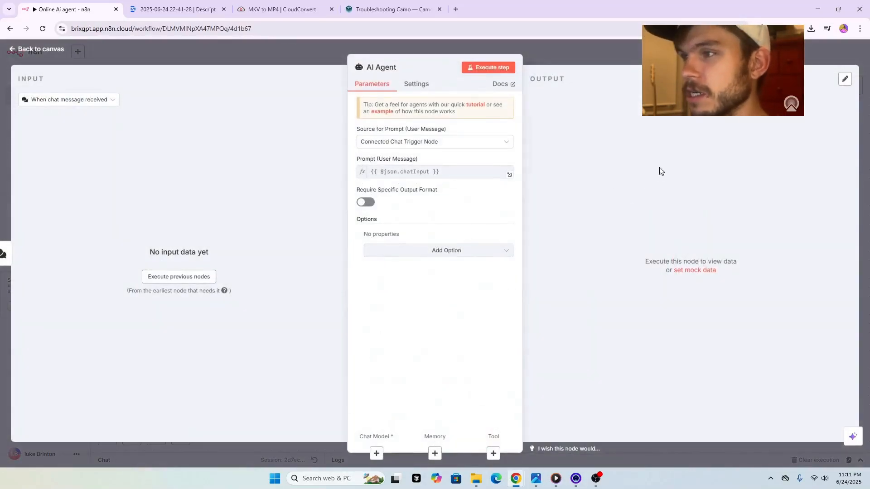
{"action": "left_click", "coordinate": [575, 50]}
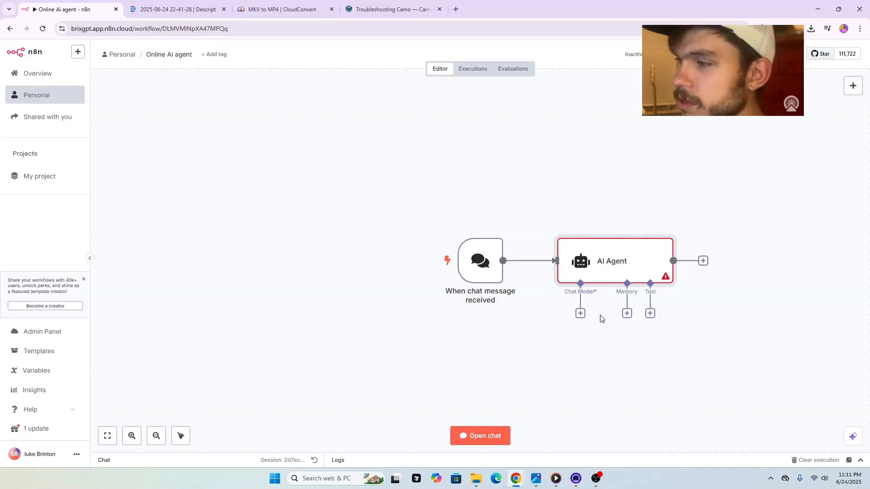
Step: Attach an OpenAI Chat Model using gpt-4o-mini to the AI Agent and place it below and to the left of the agent
{"action": "left_click", "coordinate": [580, 314]}
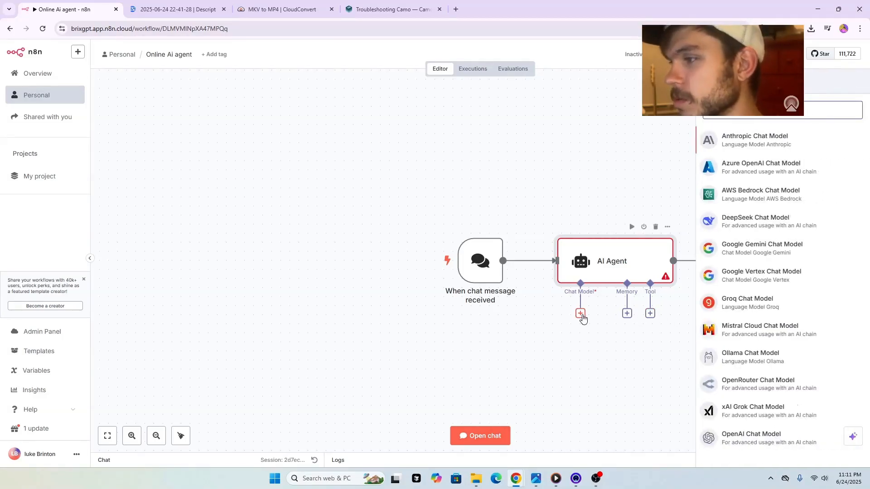
{"action": "left_click", "coordinate": [761, 433]}
{"action": "left_click", "coordinate": [435, 139]}
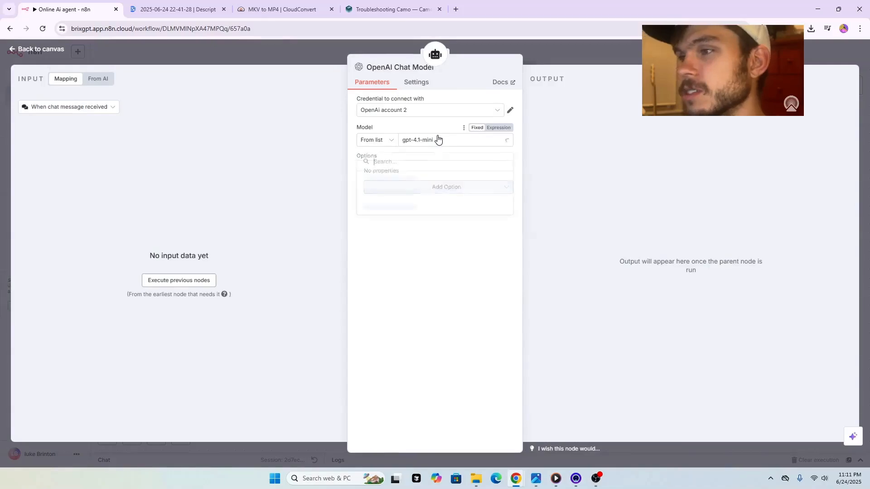
{"action": "scroll", "coordinate": [424, 200], "scroll_direction": "down", "scroll_amount": 5}
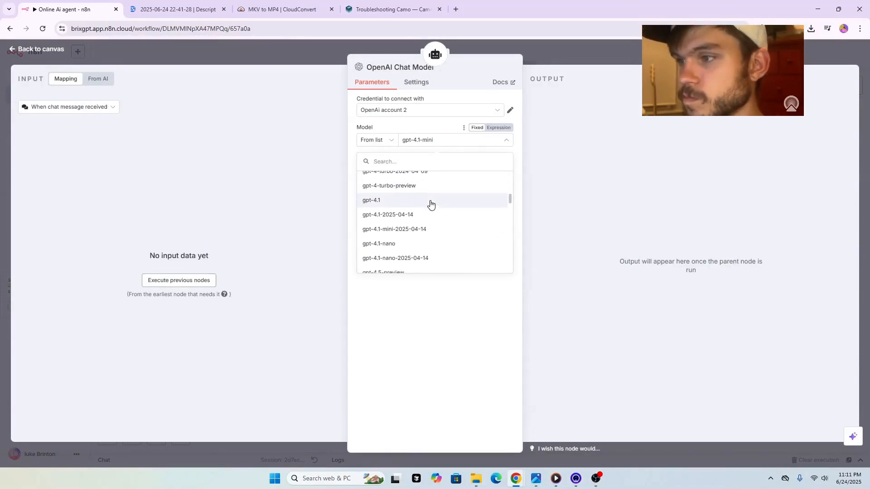
{"action": "scroll", "coordinate": [426, 212], "scroll_direction": "down", "scroll_amount": 5}
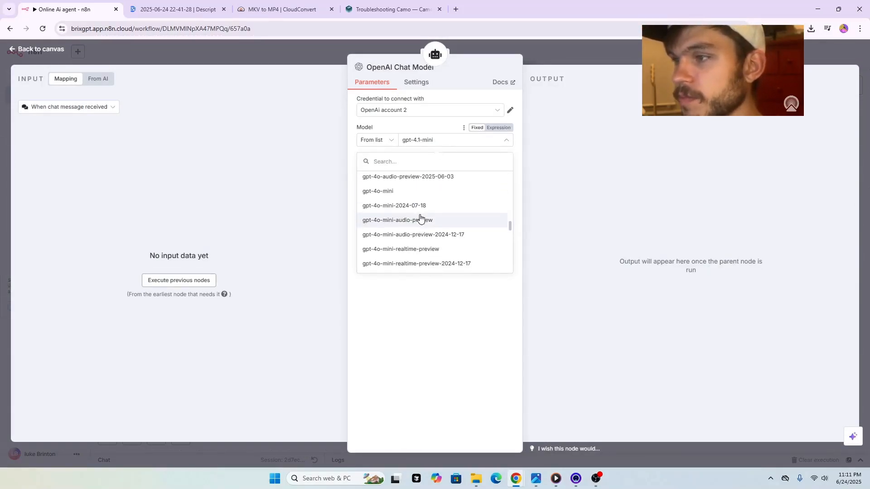
{"action": "left_click", "coordinate": [415, 192]}
{"action": "left_click", "coordinate": [698, 52]}
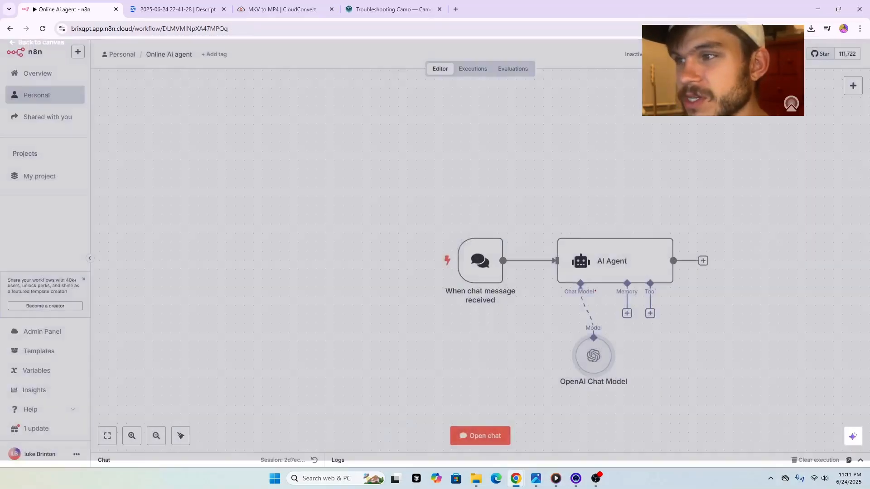
{"action": "left_click_drag", "start_coordinate": [594, 359], "coordinate": [540, 340]}
Step: Attach Simple Memory to the AI Agent and position it beside the OpenAI Chat Model node
{"action": "left_click", "coordinate": [628, 313]}
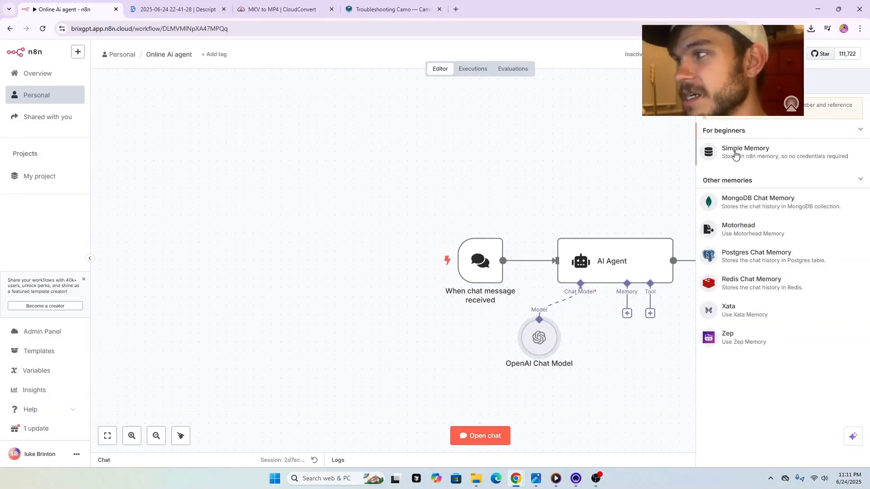
{"action": "left_click", "coordinate": [711, 152]}
{"action": "left_click", "coordinate": [632, 50]}
{"action": "left_click_drag", "start_coordinate": [610, 362], "coordinate": [583, 353]}
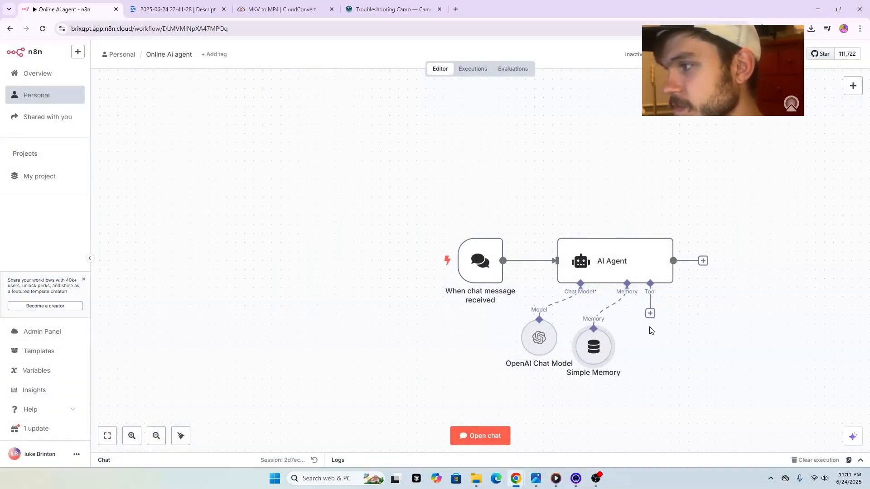
Step: Add a Perplexity tool to the AI Agent and keep the existing Perplexity account as its credential
{"action": "left_click", "coordinate": [650, 313]}
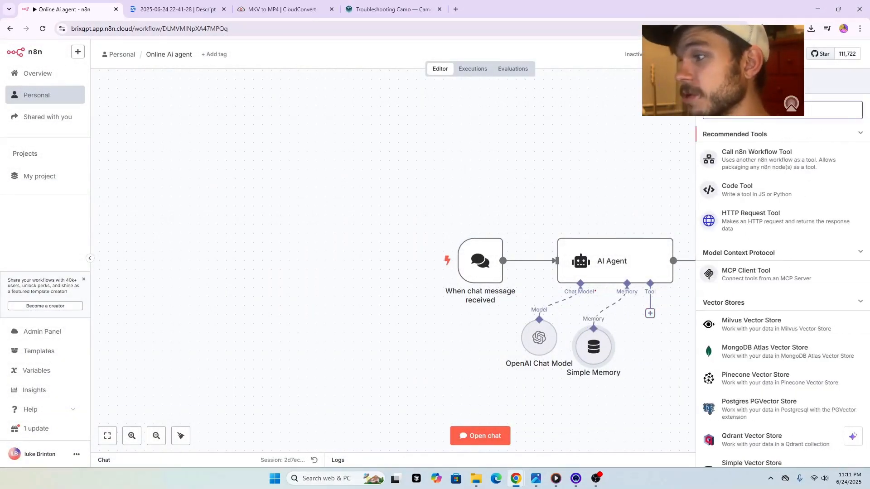
{"action": "scroll", "coordinate": [723, 115], "scroll_direction": "down", "scroll_amount": 5}
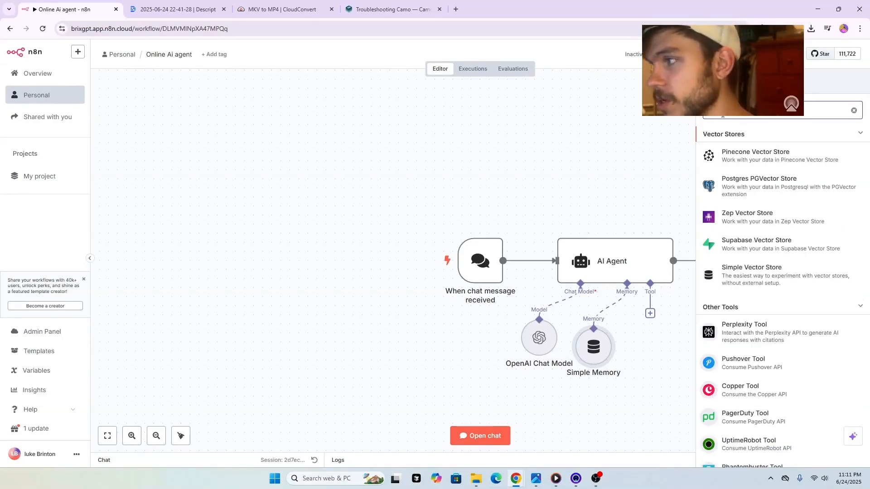
{"action": "left_click", "coordinate": [737, 341]}
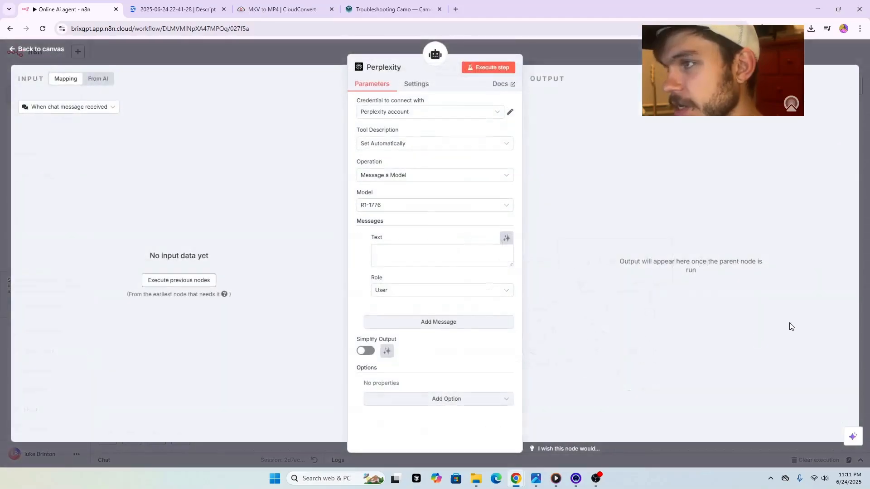
{"action": "left_click", "coordinate": [462, 112]}
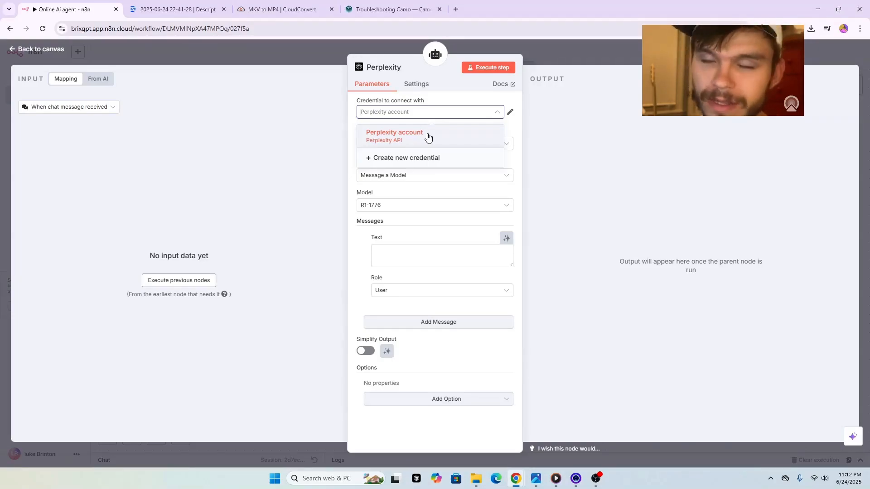
{"action": "left_click", "coordinate": [551, 166]}
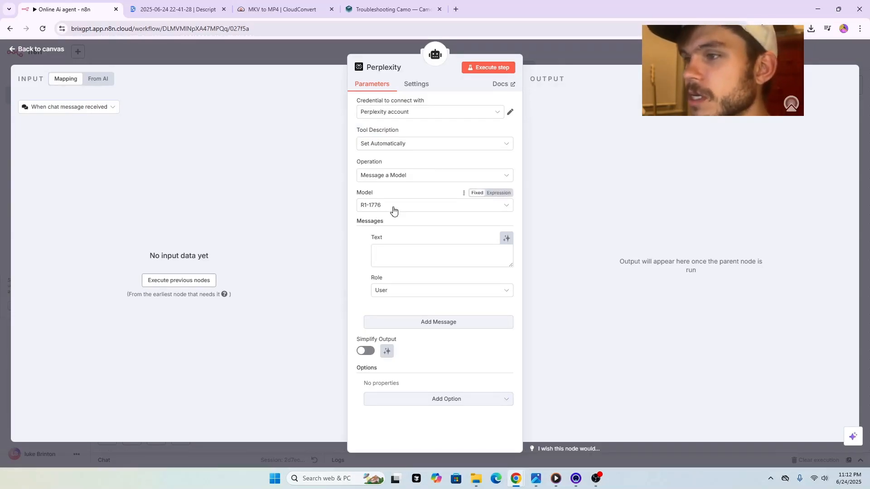
Step: Set the Perplexity tool's model to Sonar
{"action": "left_click", "coordinate": [393, 210]}
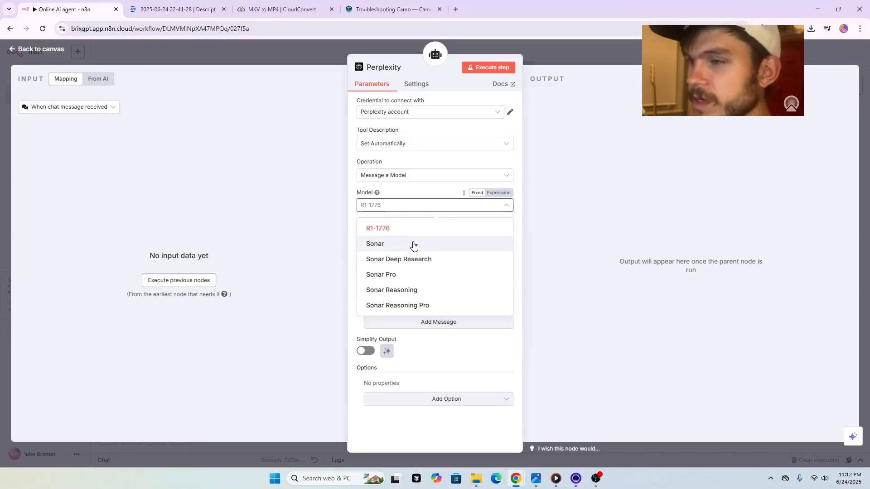
{"action": "left_click", "coordinate": [413, 245]}
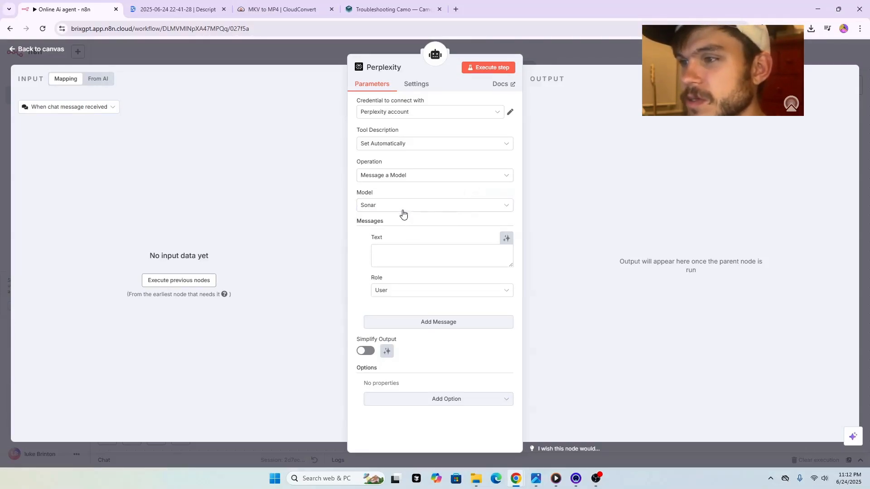
{"action": "left_click", "coordinate": [403, 206]}
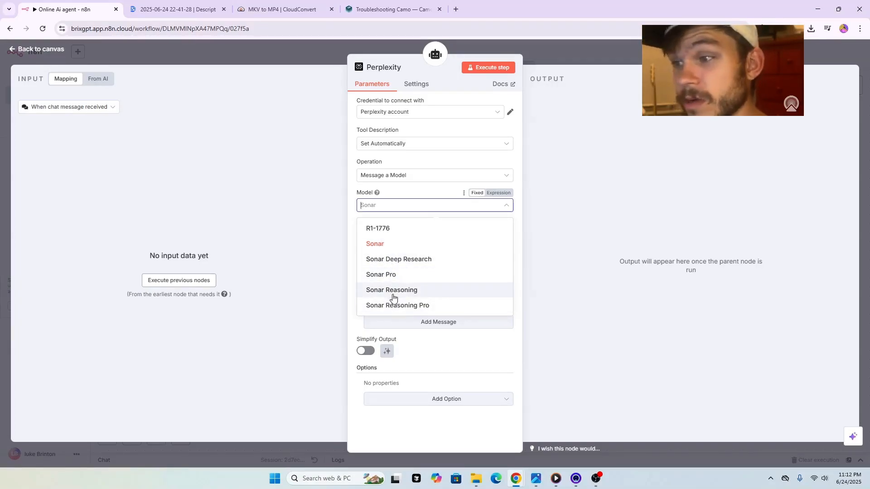
{"action": "left_click", "coordinate": [398, 250]}
Step: Enter the Perplexity message text "hey can you help me with lead gen for reddit right now? tell me couple tip and" and reposition its node
{"action": "left_click", "coordinate": [398, 254]}
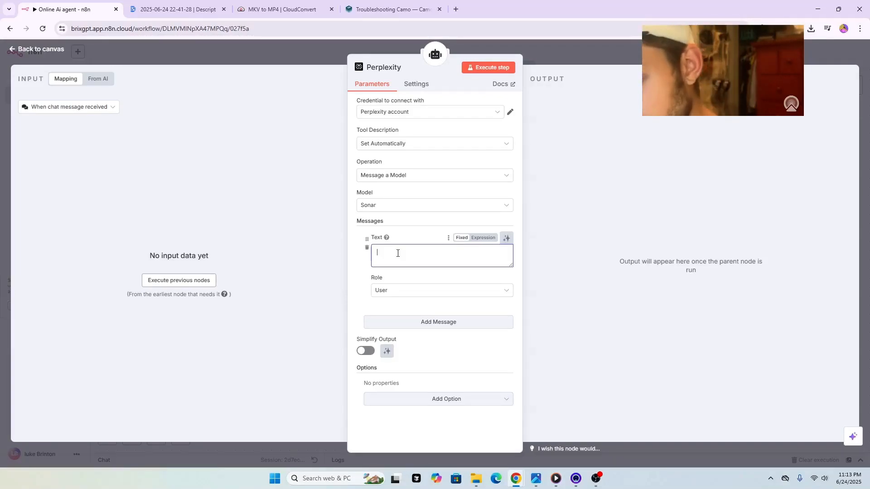
{"action": "type", "text": "hey can"}
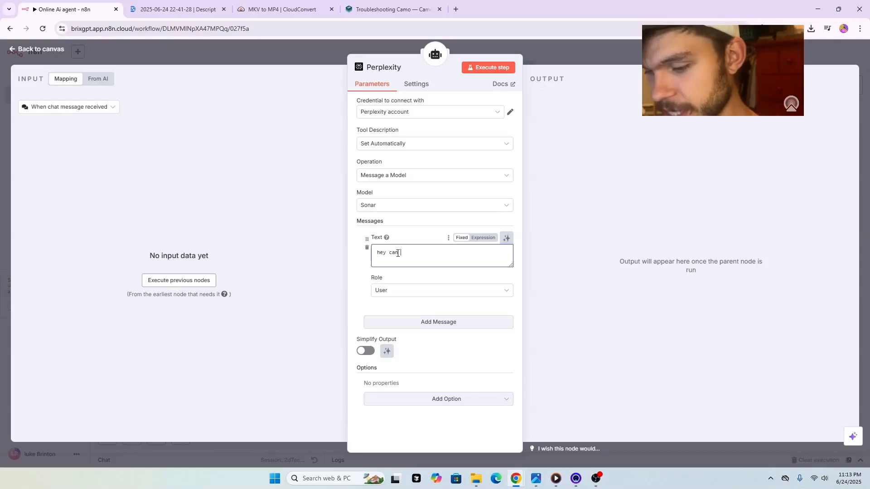
{"action": "type", "text": " you help me with lead gen for reddit right now? tell me couple tip and"}
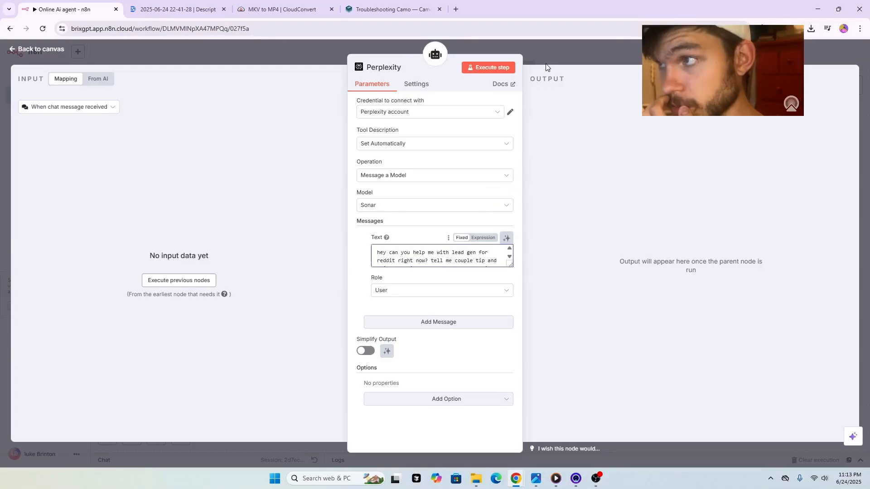
{"action": "left_click", "coordinate": [548, 42]}
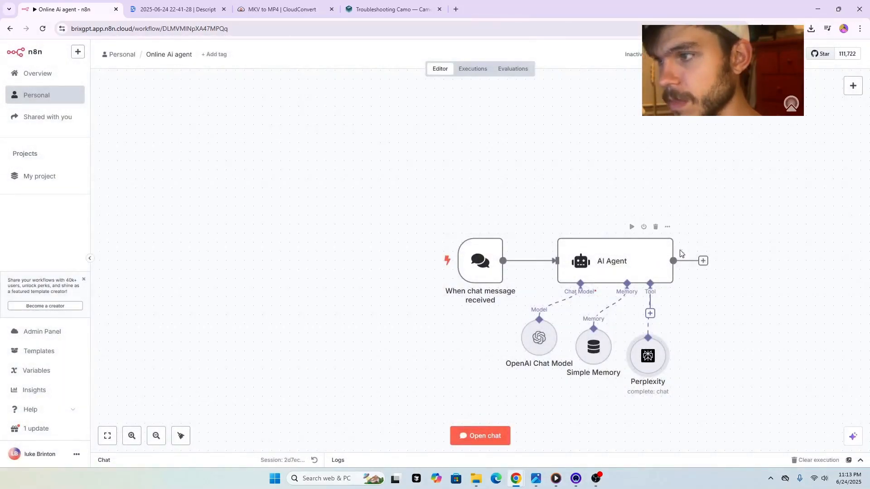
{"action": "left_click_drag", "start_coordinate": [649, 357], "coordinate": [704, 339]}
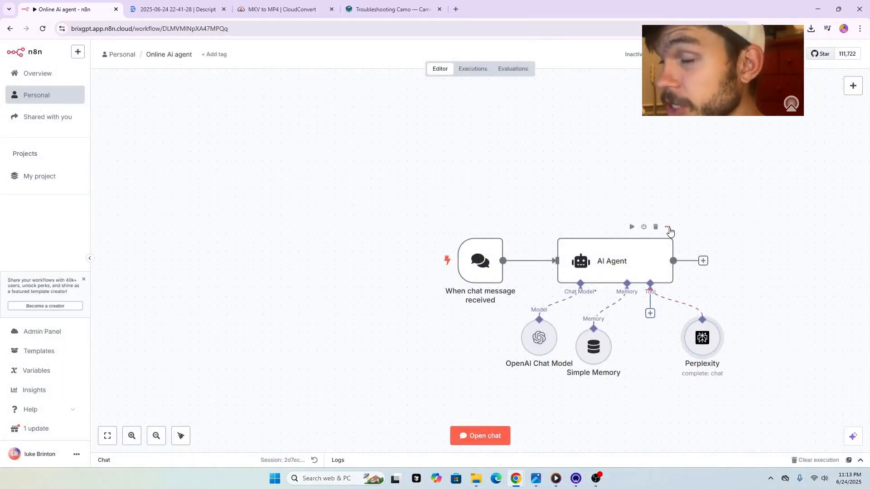
Step: Add a System Message option to the AI Agent node and clear its default text
{"action": "left_click", "coordinate": [669, 228]}
{"action": "double_click", "coordinate": [643, 256]}
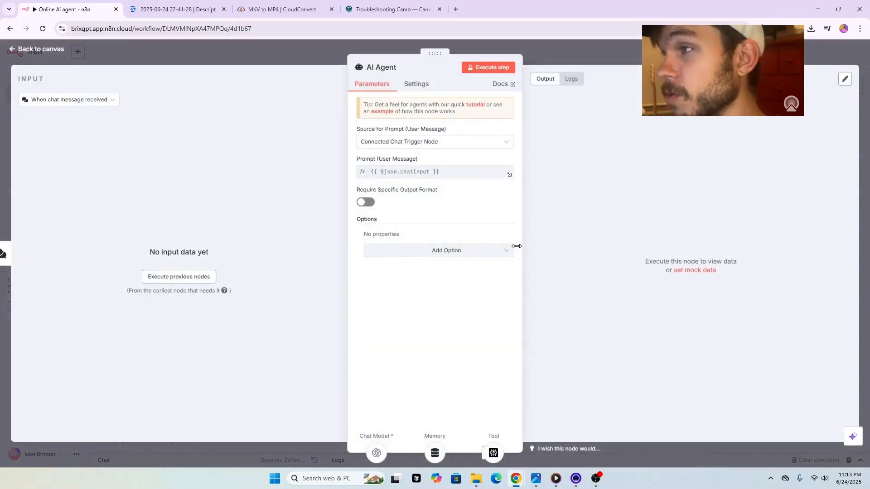
{"action": "left_click", "coordinate": [496, 251]}
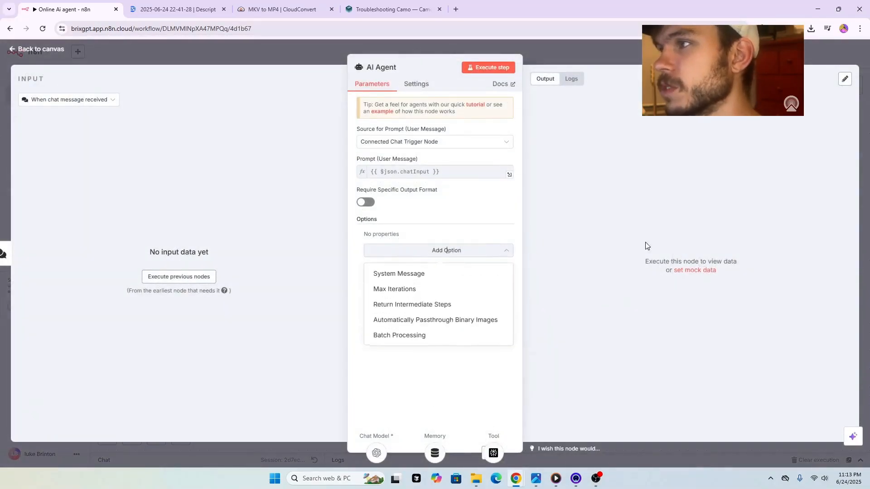
{"action": "left_click", "coordinate": [494, 274]}
{"action": "triple_click", "coordinate": [479, 266]}
{"action": "key", "text": "BackSpace"}
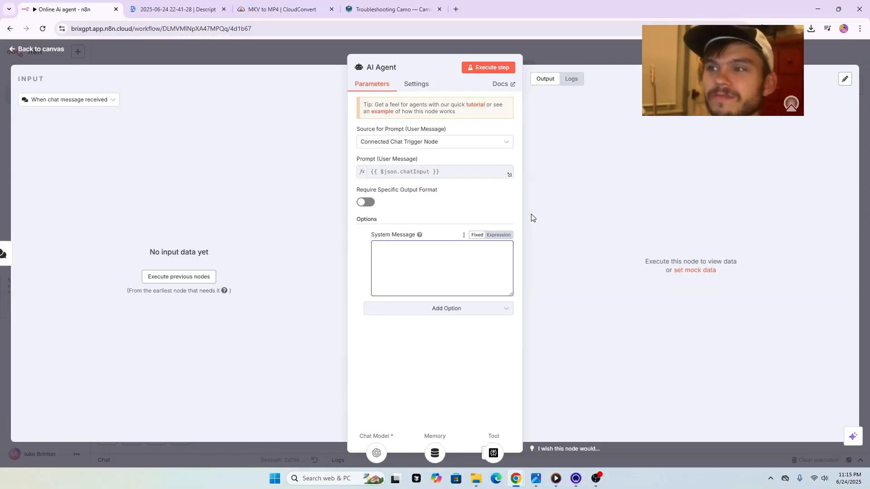
Step: Set the AI Agent's system message to "hey help us with getting some leads on reddit using perplexity please or else i will cry?"
{"action": "type", "text": "help u"}
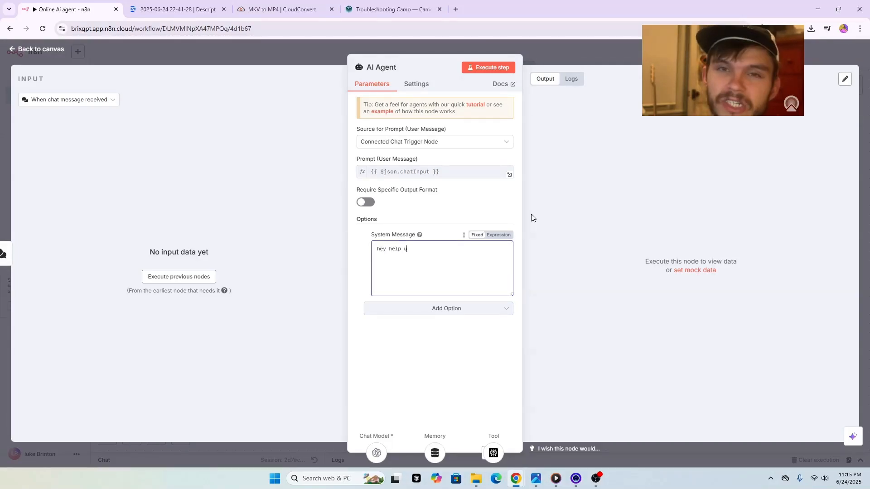
{"action": "type", "text": "s with "}
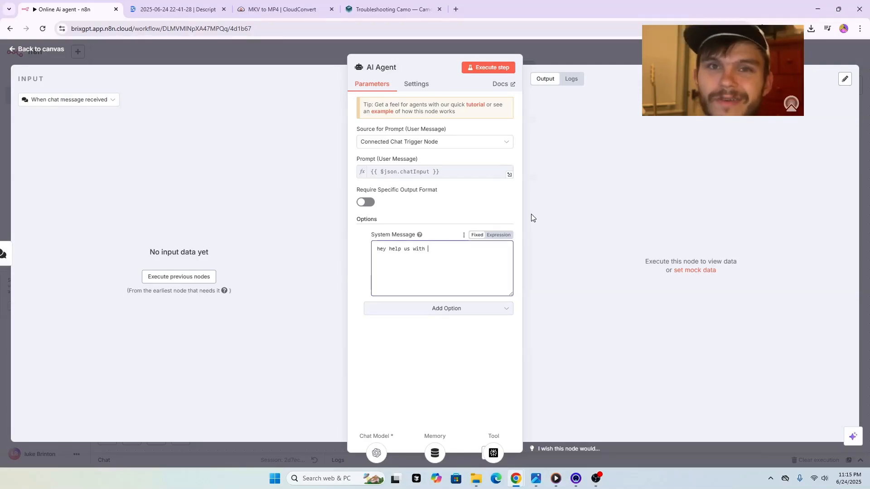
{"action": "type", "text": "getting "}
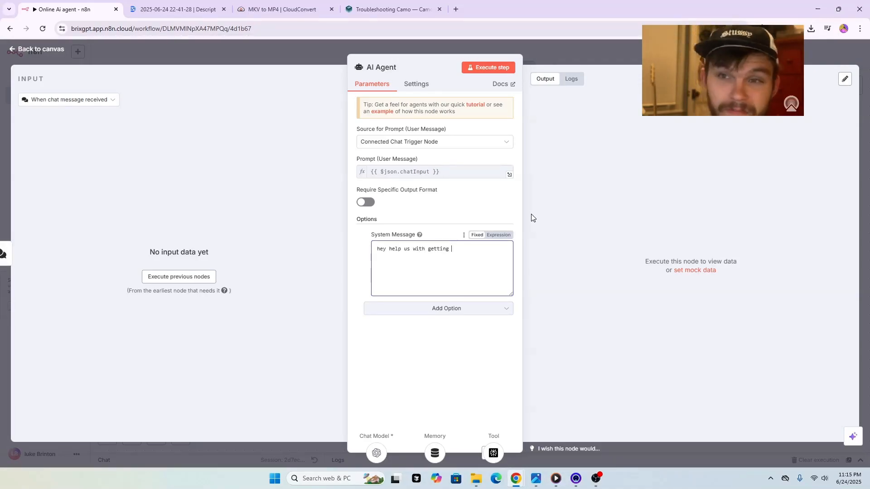
{"action": "type", "text": "some lea"}
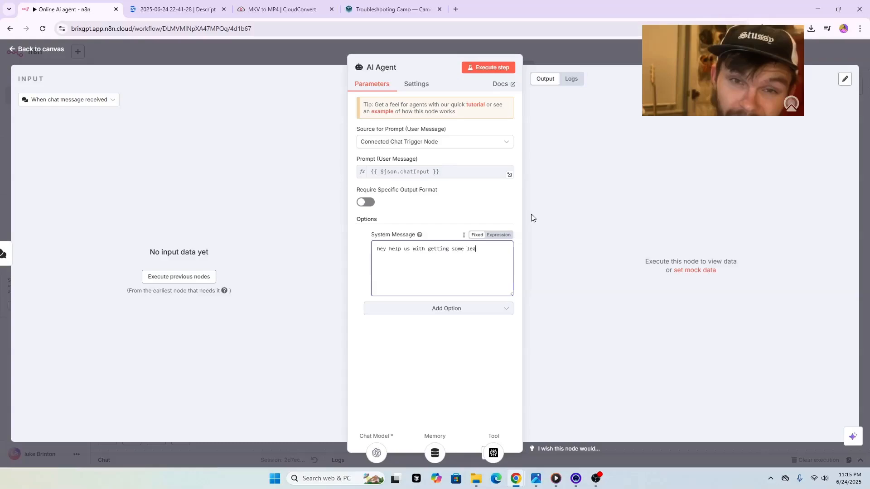
{"action": "type", "text": "ds on"}
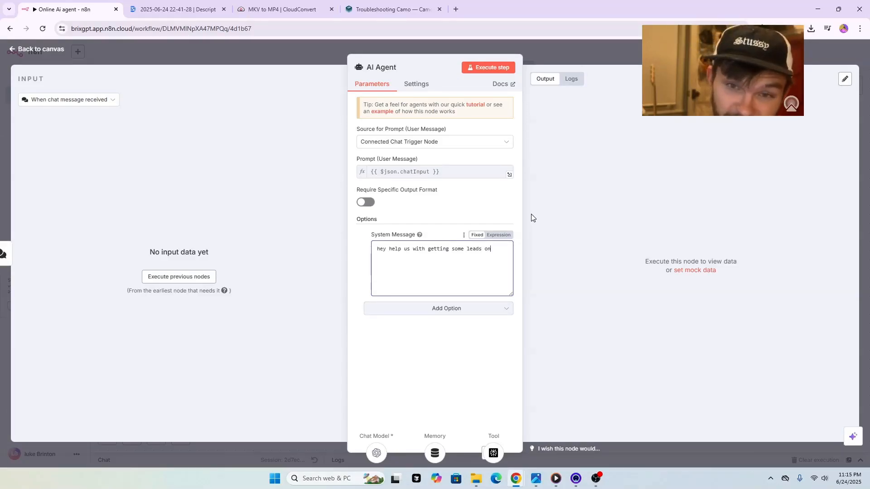
{"action": "type", "text": " reddit using "}
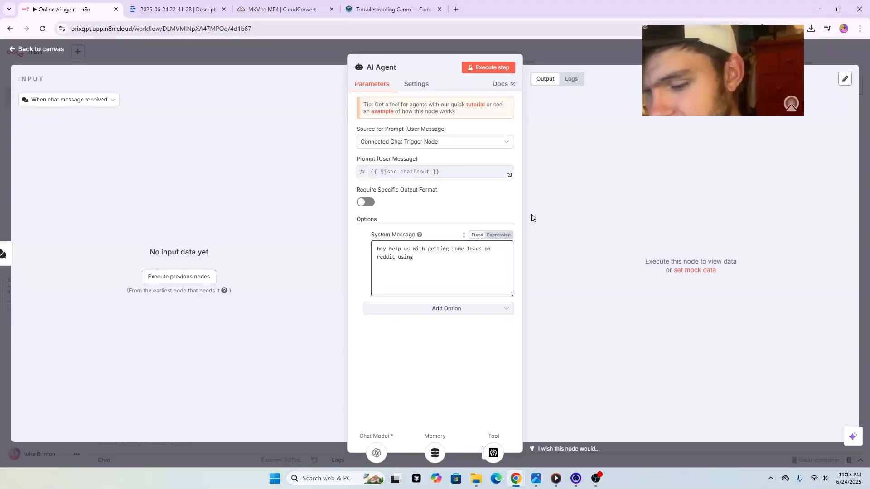
{"action": "type", "text": "perplexity please"}
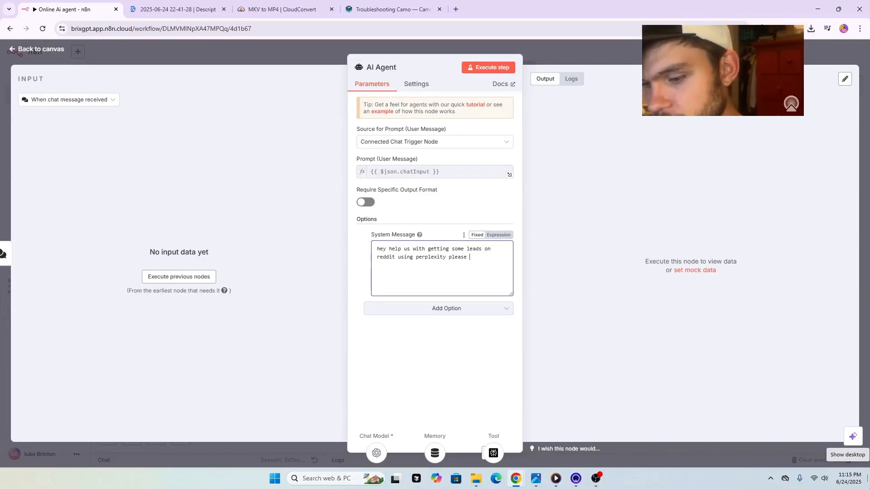
{"action": "type", "text": "or else i "}
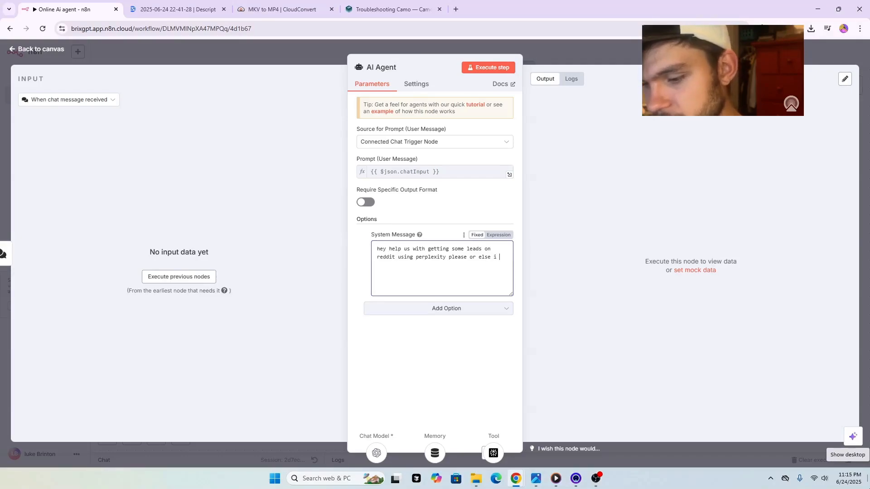
{"action": "type", "text": "will cry"}
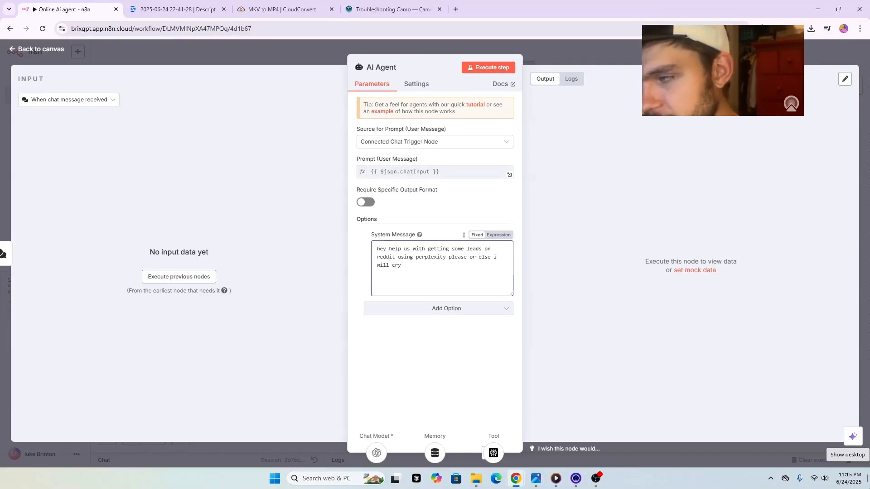
{"action": "type", "text": "?"}
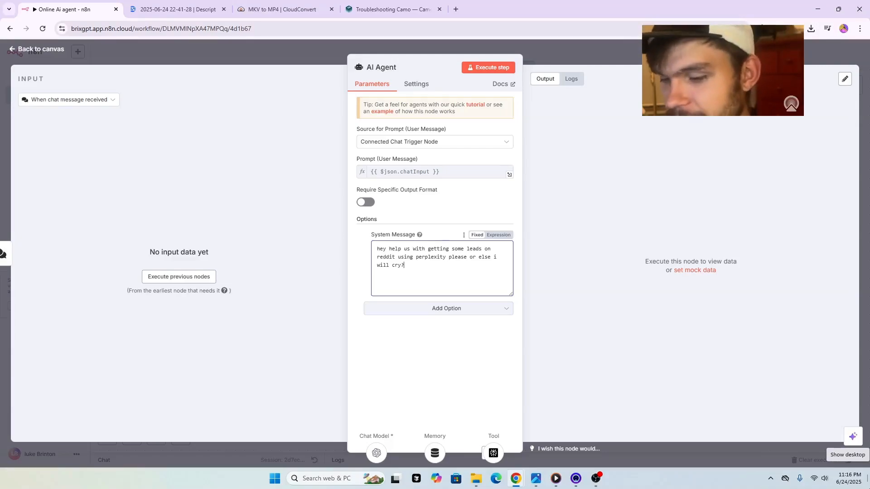
{"action": "key", "text": "Escape"}
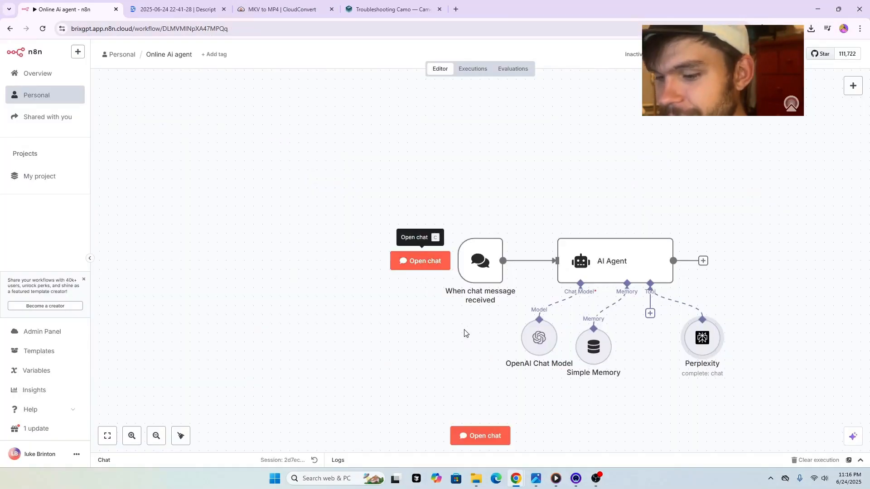
Step: Open the workflow's chat and reset it to a fresh session for a new message
{"action": "left_click", "coordinate": [477, 435]}
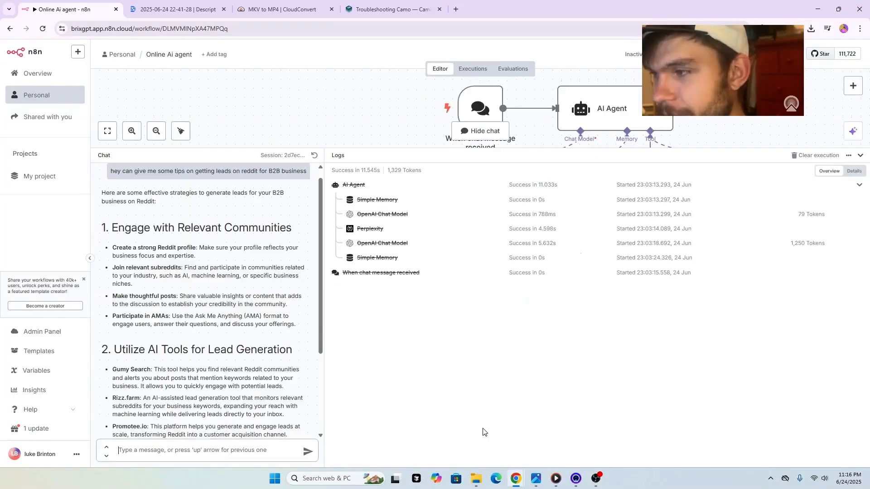
{"action": "left_click", "coordinate": [314, 156]}
{"action": "left_click", "coordinate": [178, 446]}
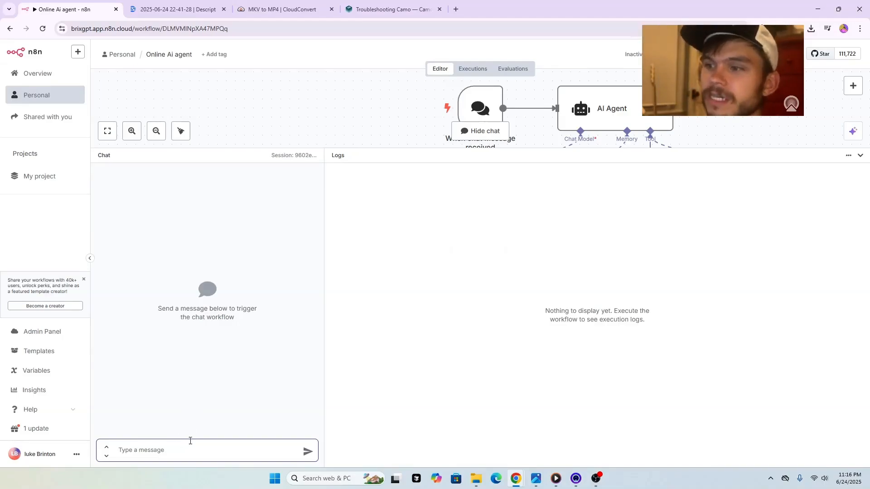
{"action": "right_click", "coordinate": [189, 443]}
{"action": "key", "text": "e"}
{"action": "key", "text": "space"}
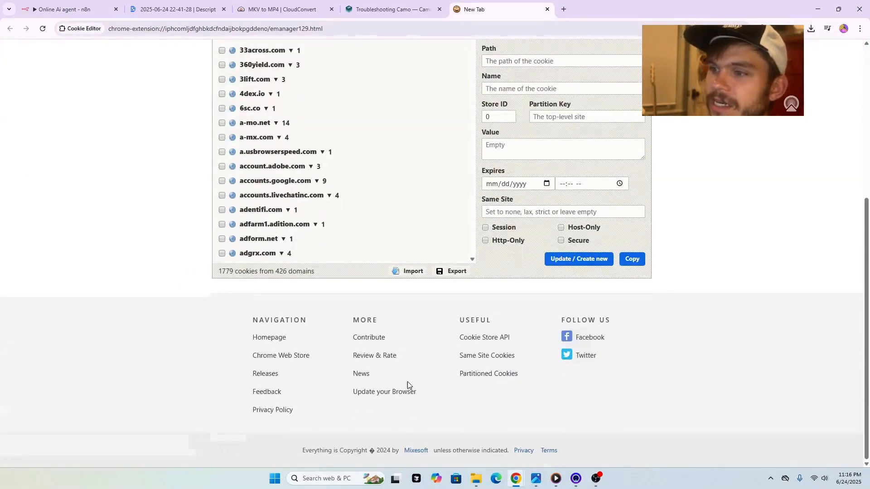
{"action": "left_click", "coordinate": [390, 10]}
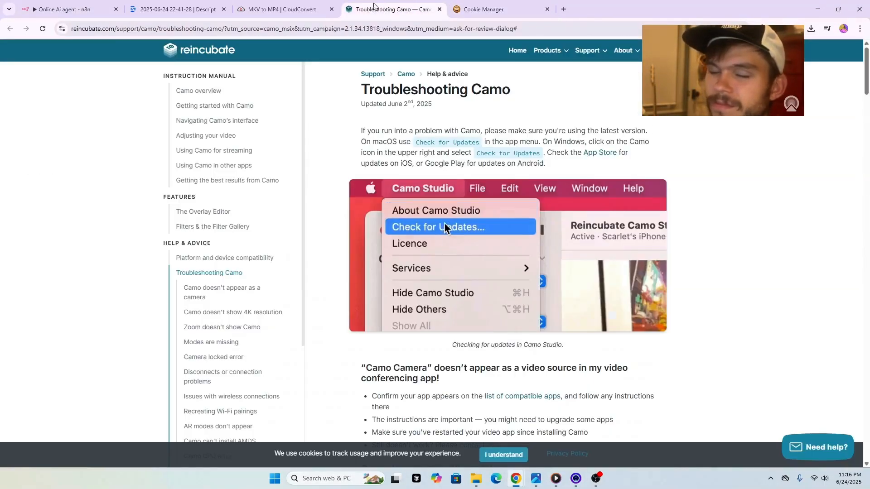
{"action": "left_click", "coordinate": [110, 5]}
Step: Send the chat message "hey can you give me some leads on B2B business in cali?" to the agent
{"action": "key", "text": "BackSpace"}
{"action": "type", "text": "n you give "}
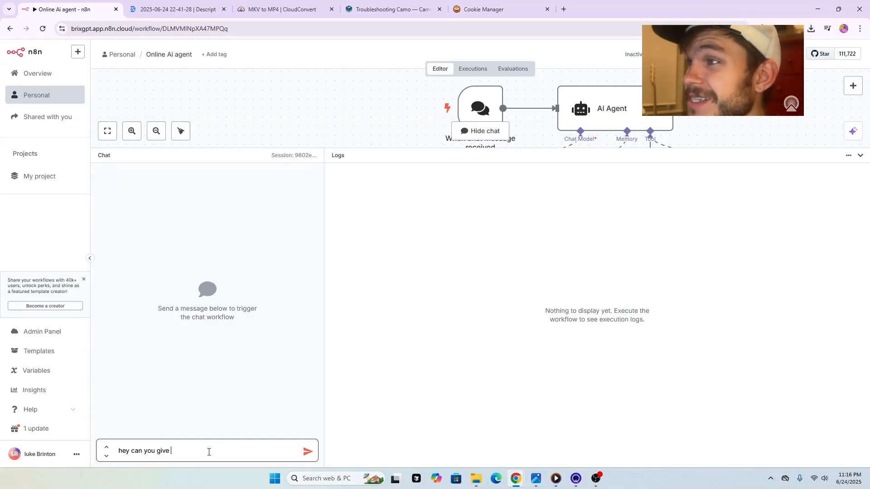
{"action": "type", "text": "me some leads on B2B business in cali"}
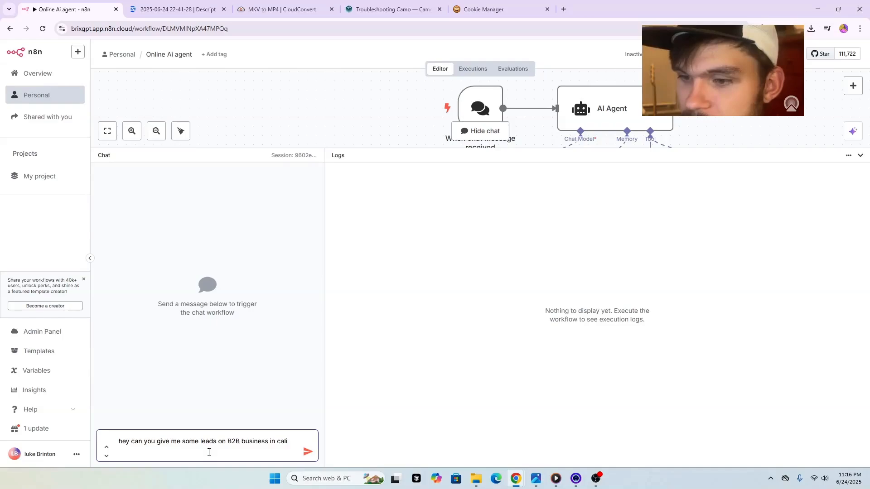
{"action": "type", "text": "?"}
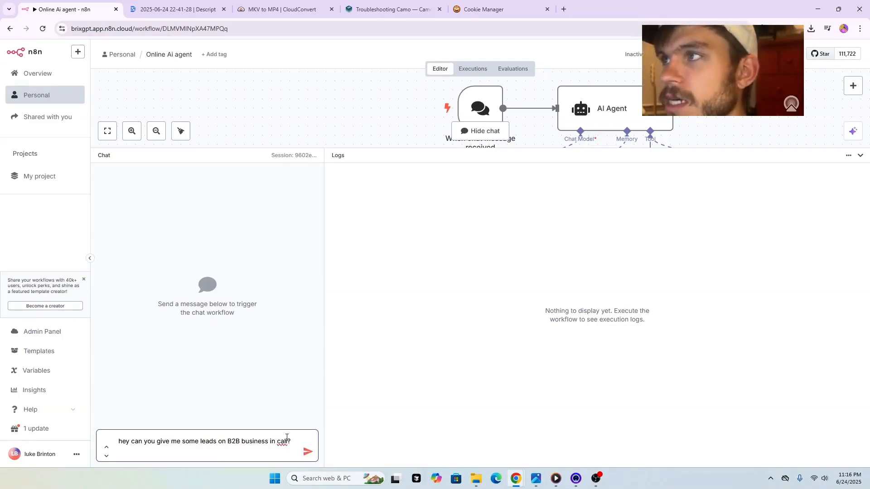
{"action": "left_click_drag", "start_coordinate": [292, 442], "coordinate": [43, 444]}
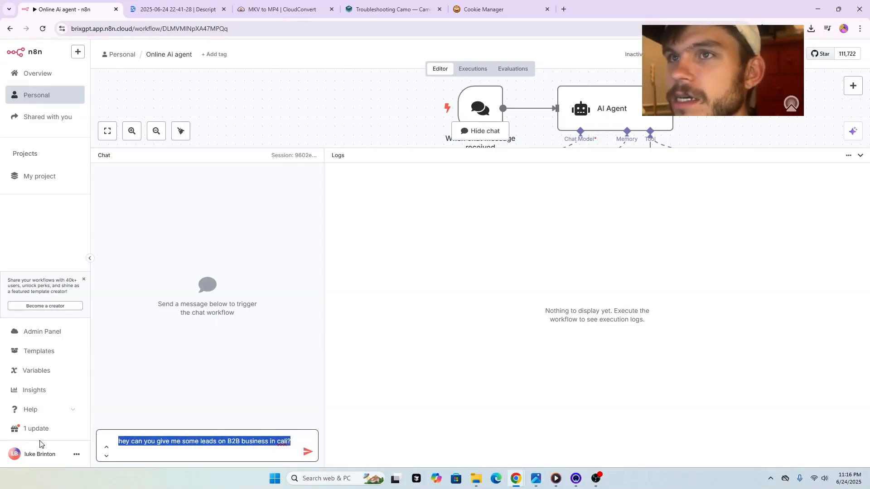
{"action": "left_click", "coordinate": [295, 441]}
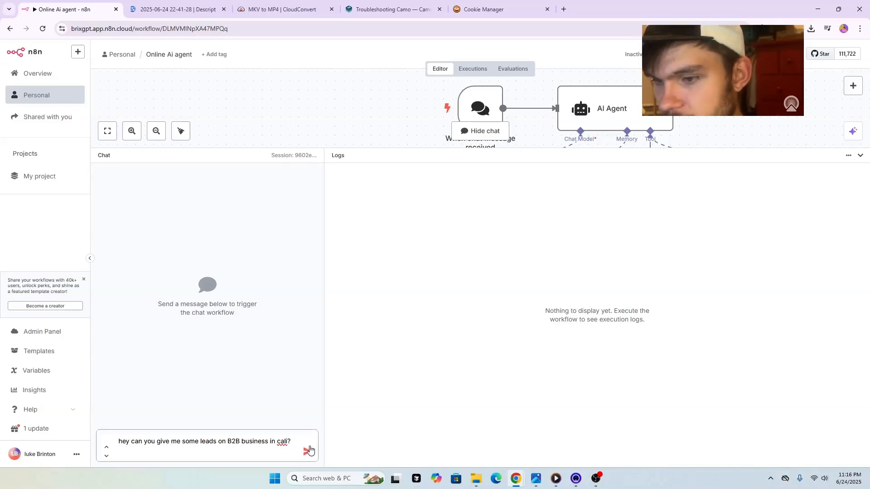
{"action": "left_click", "coordinate": [308, 452]}
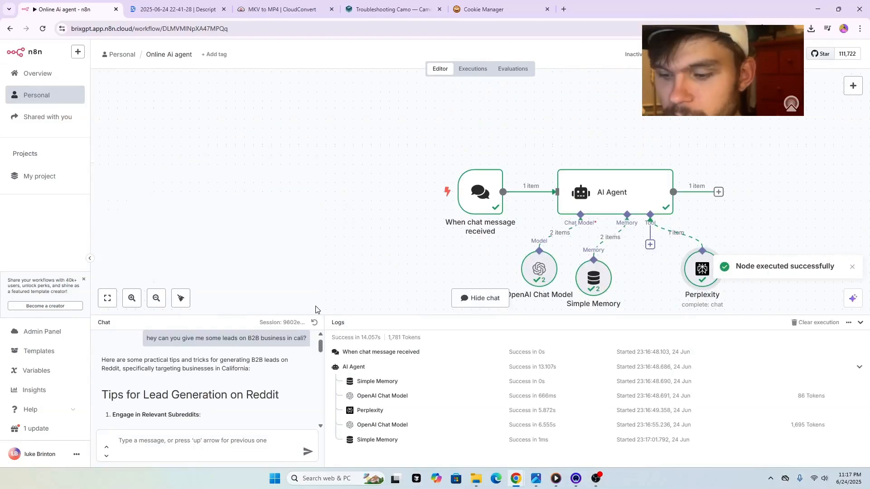
Step: Enlarge the chat and logs area and read through the agent's reply to its list of resources
{"action": "left_click_drag", "start_coordinate": [380, 317], "coordinate": [377, 93]}
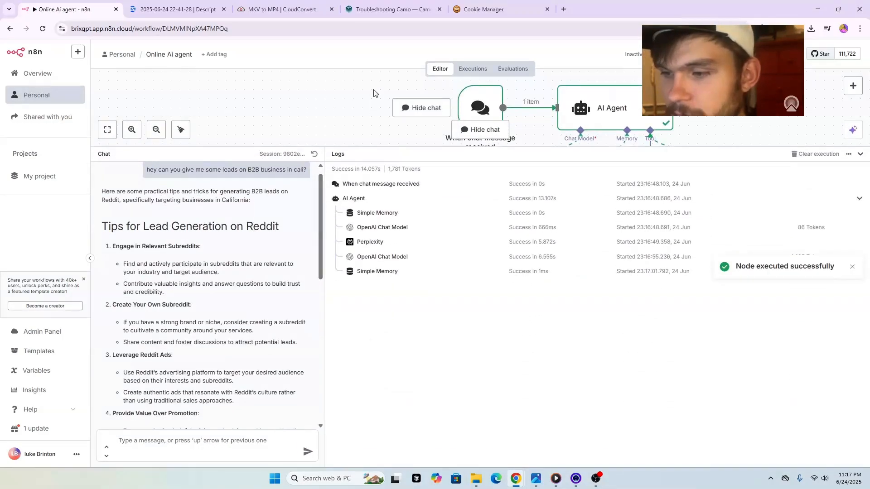
{"action": "scroll", "coordinate": [115, 185], "scroll_direction": "up", "scroll_amount": 1}
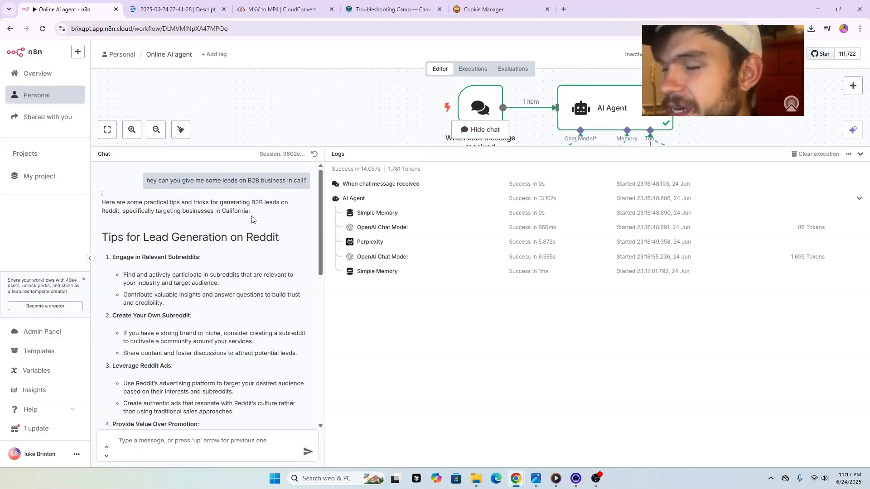
{"action": "scroll", "coordinate": [190, 243], "scroll_direction": "down", "scroll_amount": 1}
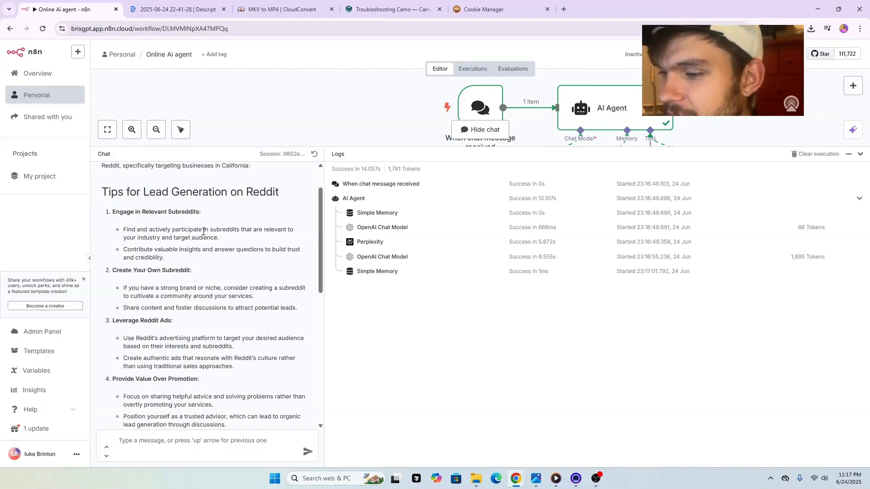
{"action": "scroll", "coordinate": [175, 242], "scroll_direction": "down", "scroll_amount": 1}
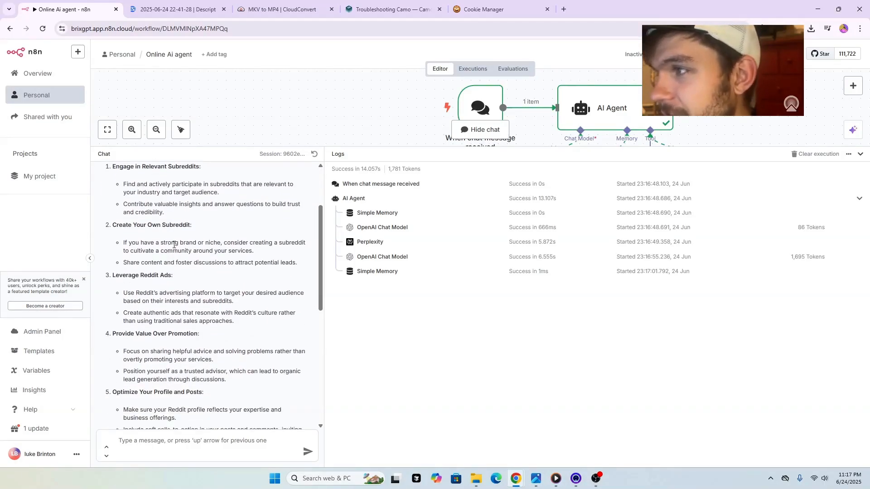
{"action": "scroll", "coordinate": [176, 252], "scroll_direction": "down", "scroll_amount": 2}
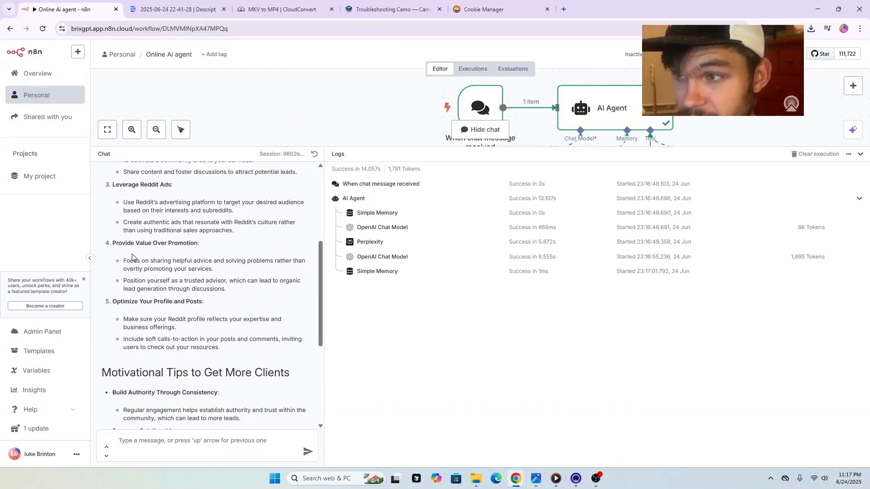
{"action": "scroll", "coordinate": [152, 271], "scroll_direction": "down", "scroll_amount": 1}
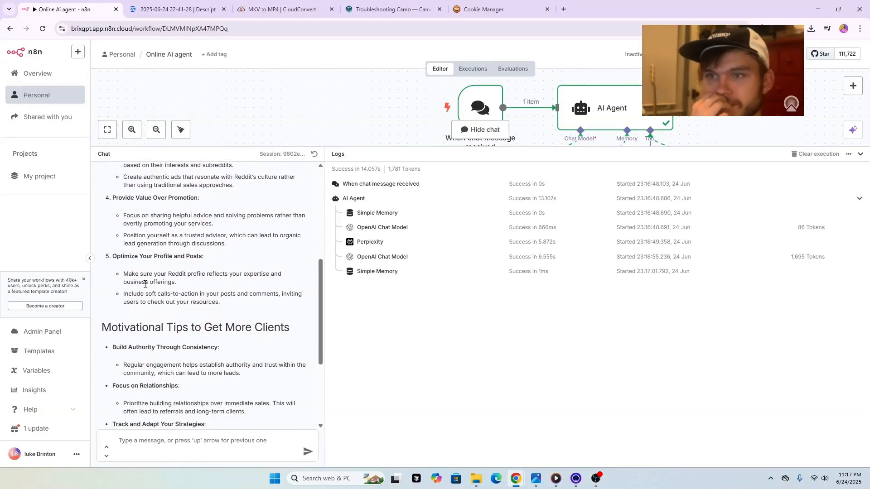
{"action": "scroll", "coordinate": [173, 253], "scroll_direction": "down", "scroll_amount": 3}
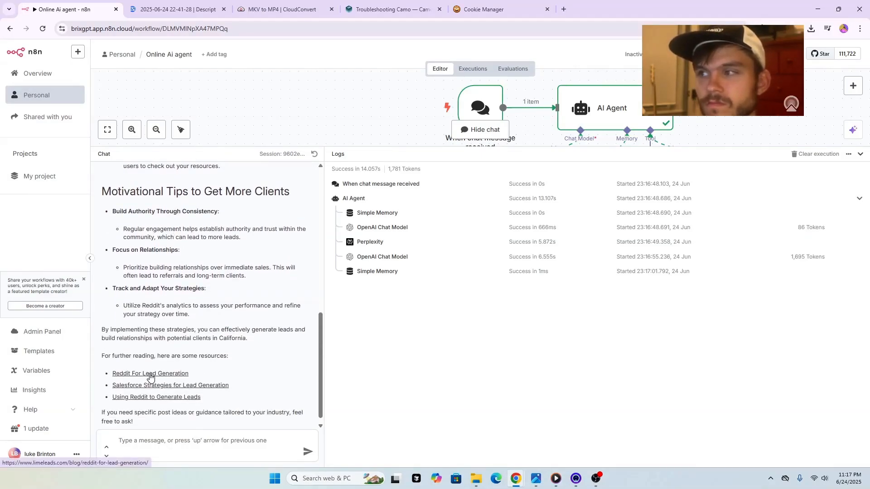
Step: Check the reply's "Salesforce Strategies for Lead Generation" resource link, and return to the end of the agent's reply in n8n
{"action": "left_click", "coordinate": [151, 386]}
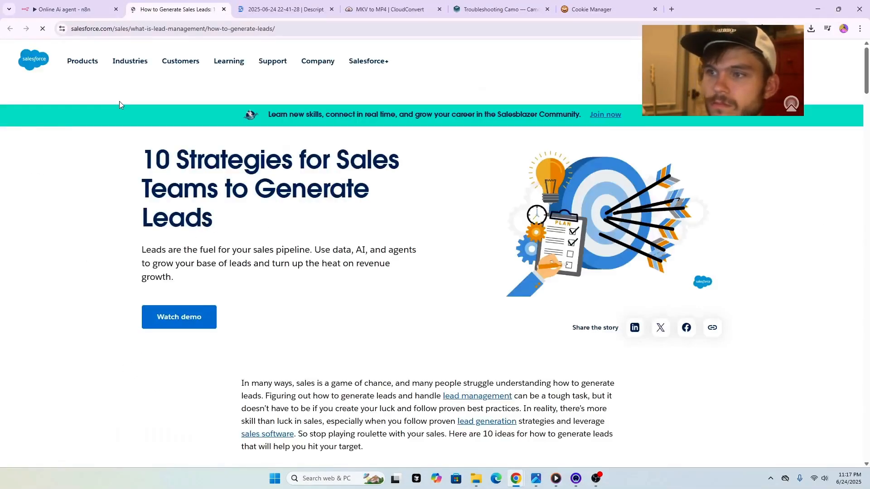
{"action": "left_click", "coordinate": [210, 84]}
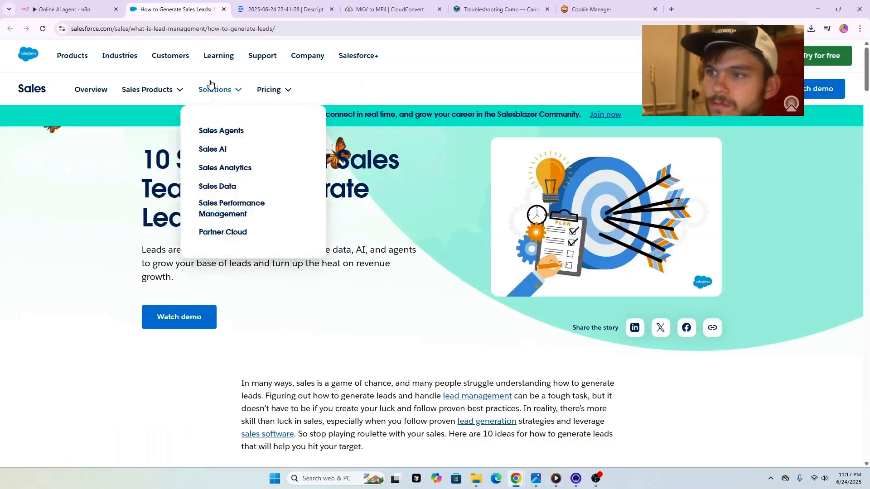
{"action": "left_click", "coordinate": [308, 29]}
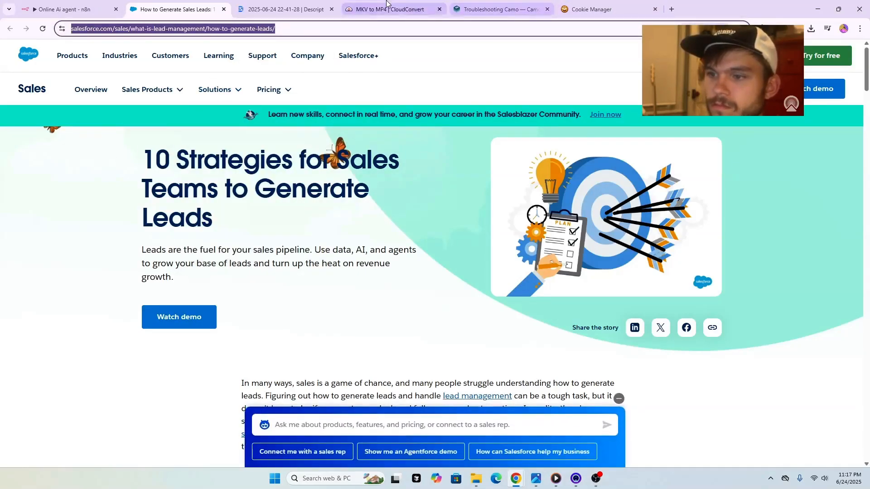
{"action": "left_click", "coordinate": [68, 9]}
{"action": "scroll", "coordinate": [133, 361], "scroll_direction": "down", "scroll_amount": 1}
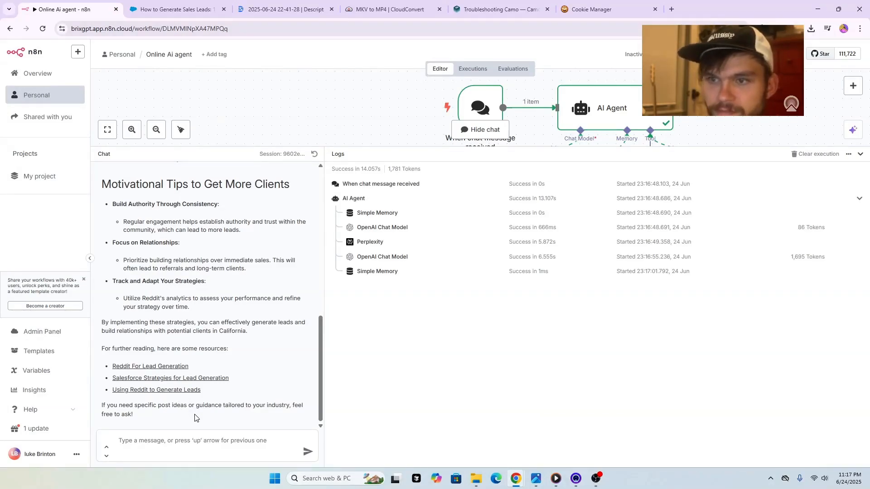
Step: Review the agent's full reply about B2B leads on Reddit and collapse the chat and logs area to show the whole workflow
{"action": "scroll", "coordinate": [199, 233], "scroll_direction": "up", "scroll_amount": 15}
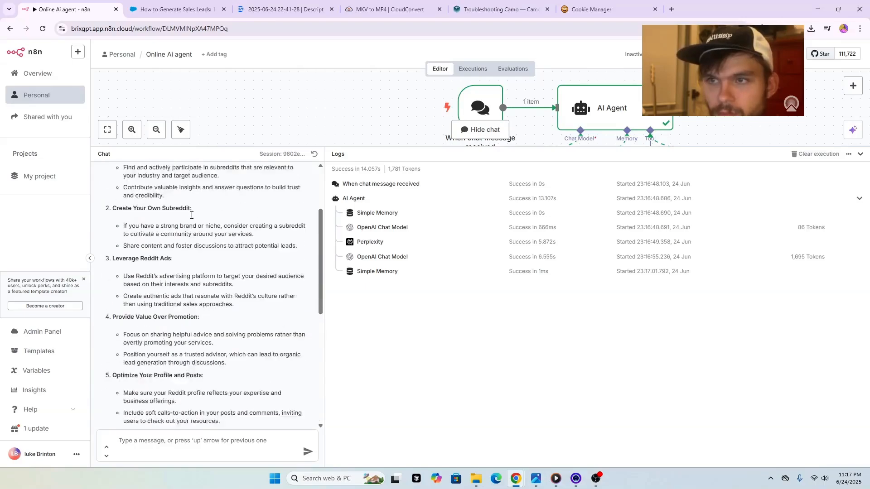
{"action": "scroll", "coordinate": [217, 261], "scroll_direction": "down", "scroll_amount": 15}
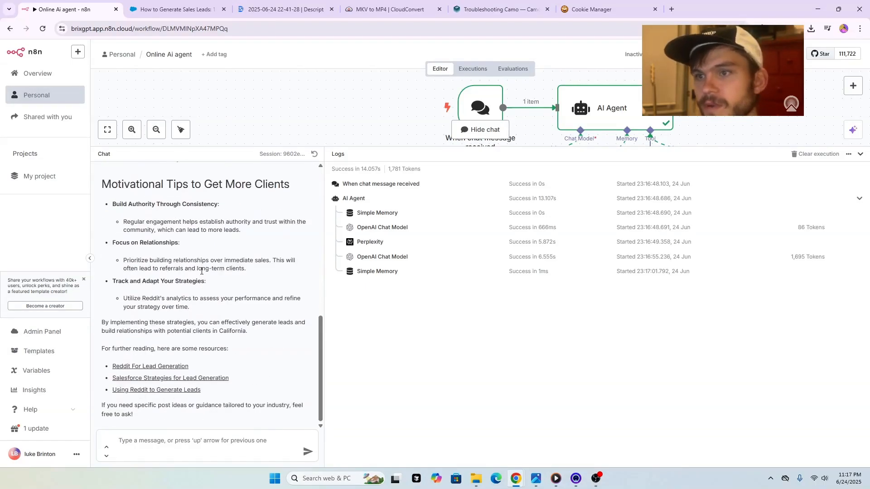
{"action": "scroll", "coordinate": [203, 268], "scroll_direction": "up", "scroll_amount": 15}
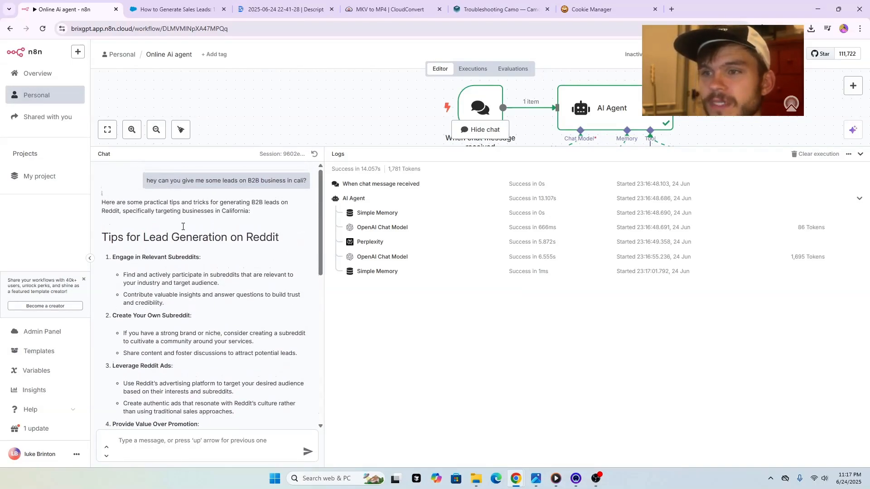
{"action": "scroll", "coordinate": [185, 245], "scroll_direction": "down", "scroll_amount": 15}
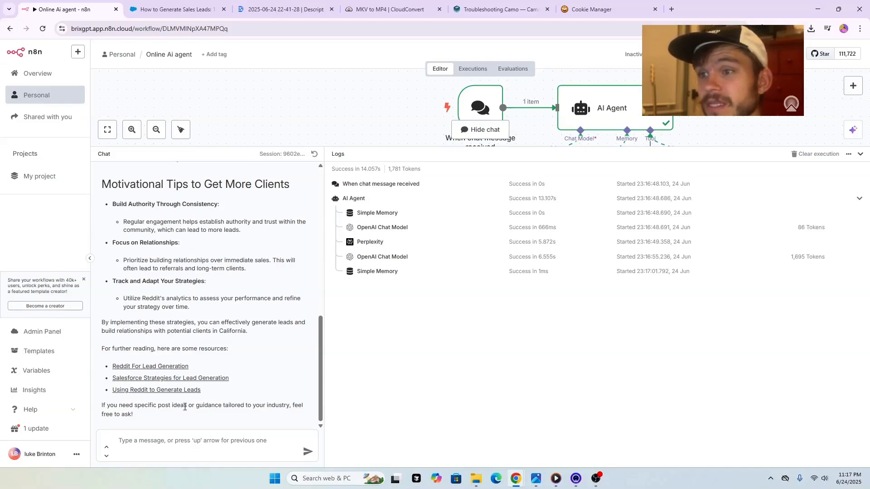
{"action": "scroll", "coordinate": [190, 365], "scroll_direction": "up", "scroll_amount": 15}
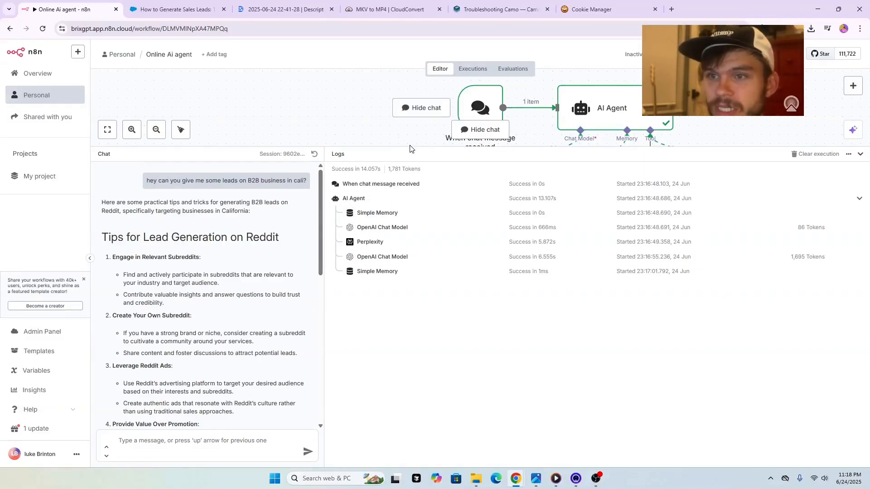
{"action": "left_click_drag", "start_coordinate": [408, 146], "coordinate": [486, 391]}
{"action": "mouse_move", "coordinate": [711, 347]}
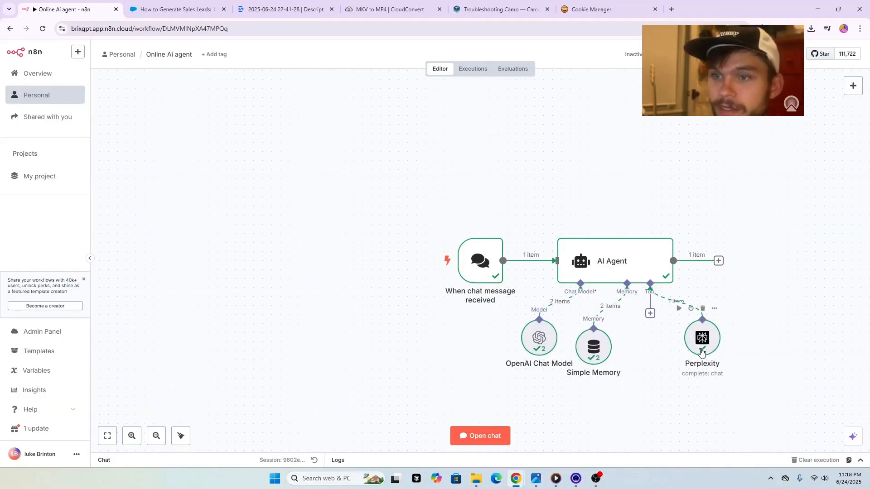